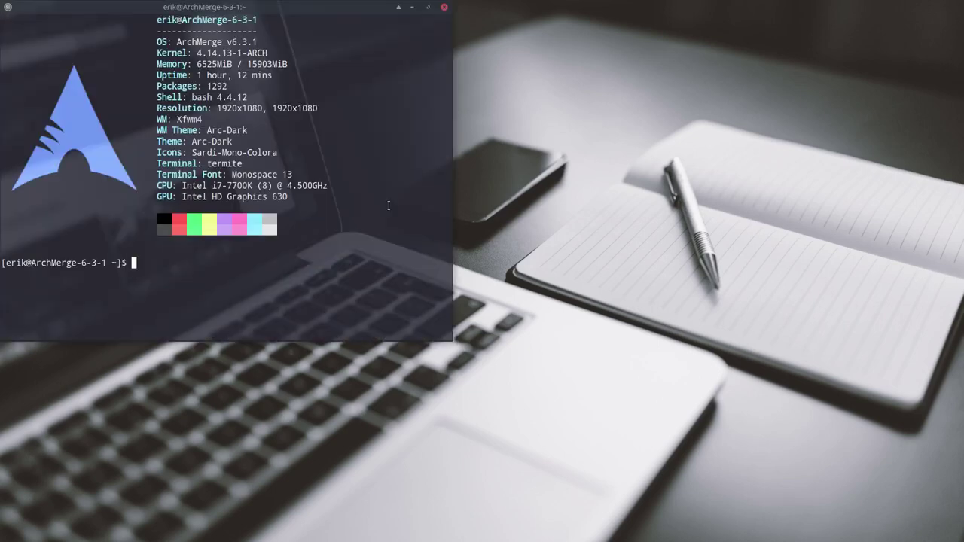
Move the Settings window aside and open the /usr/share/applications folder in a file manager window beside it.
left_click_drag(288, 15, 532, 52)
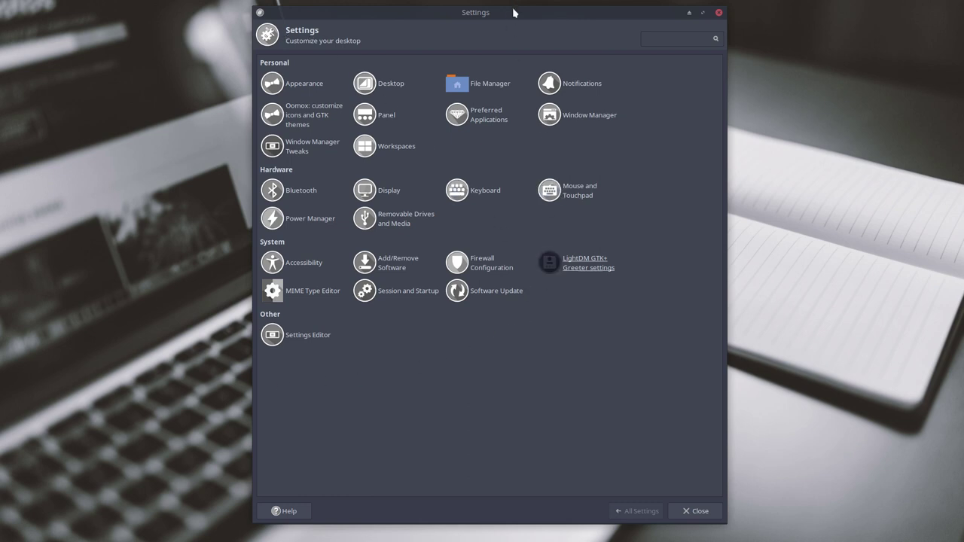
left_click_drag(517, 11, 738, 17)
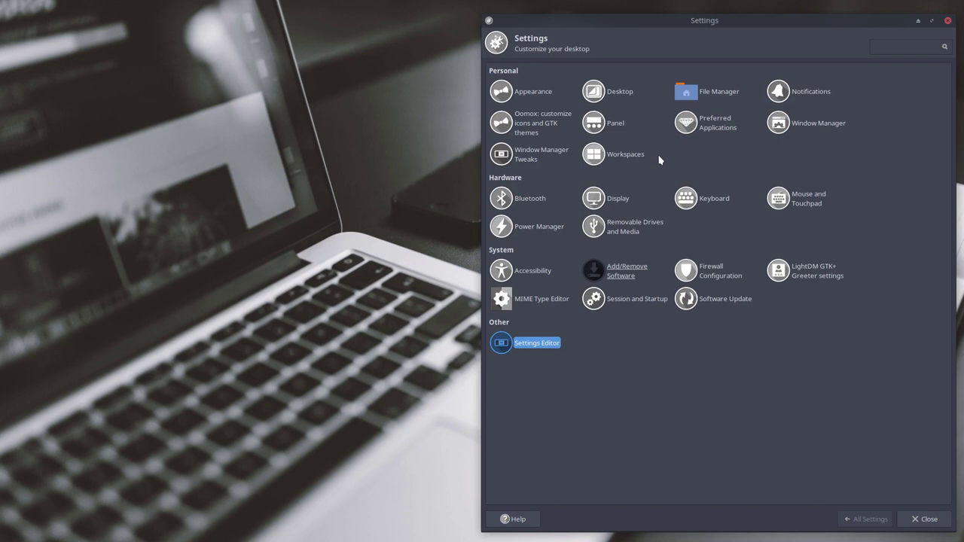
left_click(660, 160)
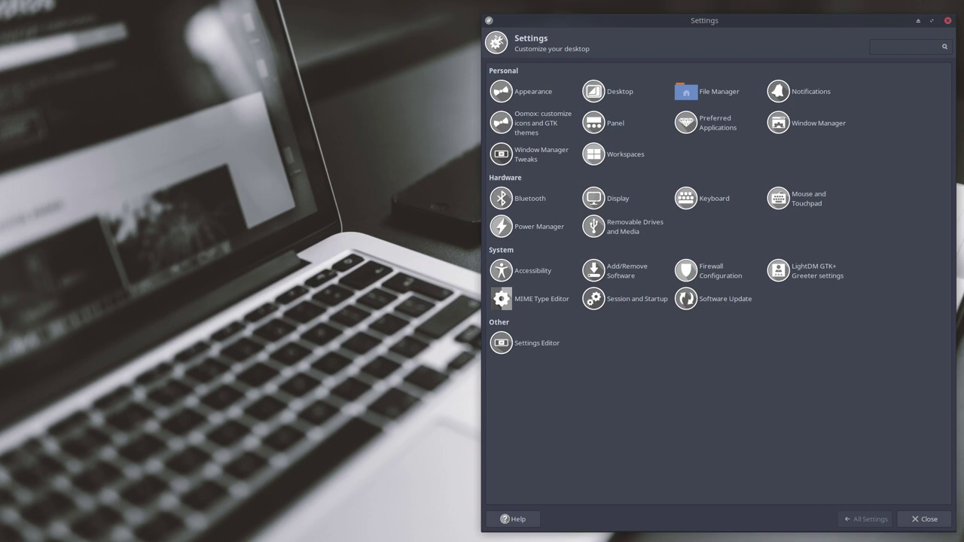
key("ctrl+alt+f")
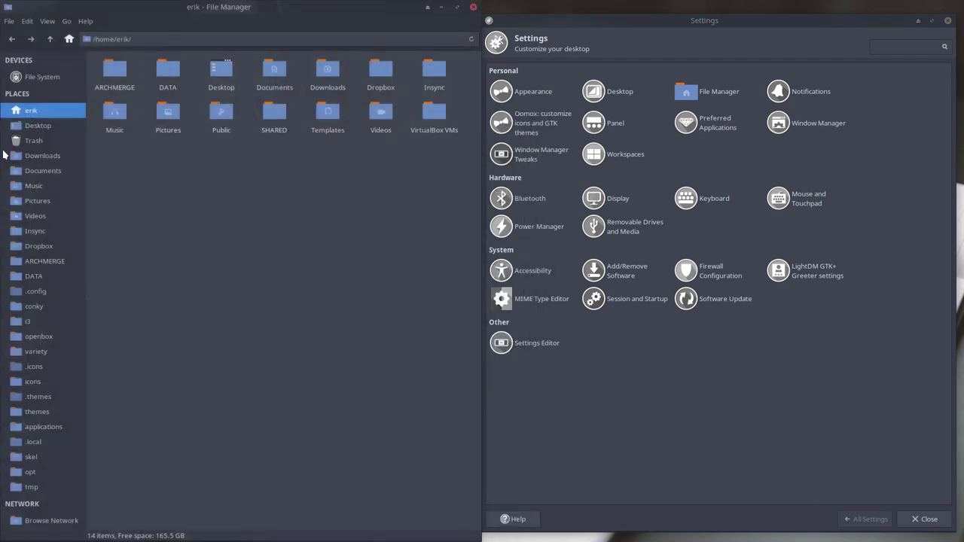
left_click(54, 433)
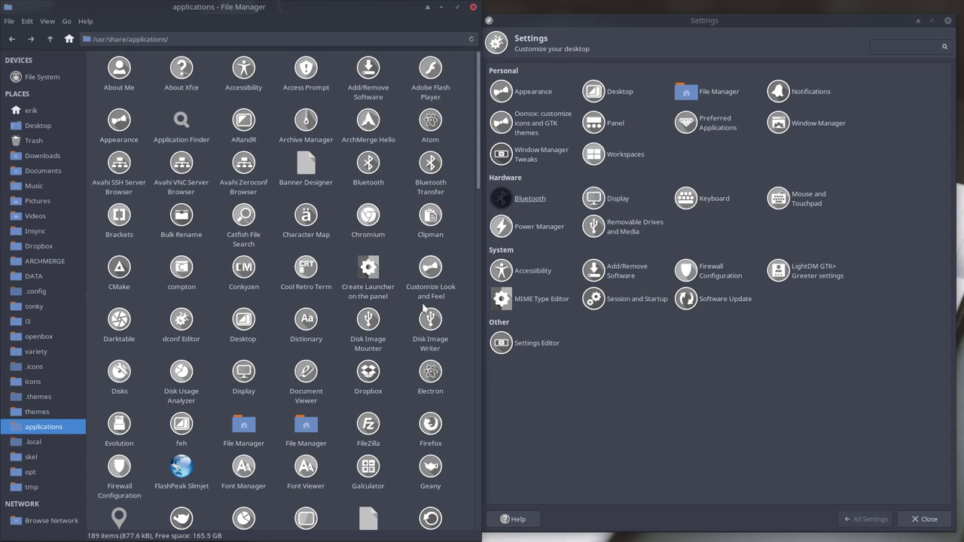
Open the Display launcher file with Sublime Text 3 Dev and maximize the editor window.
left_click(240, 372)
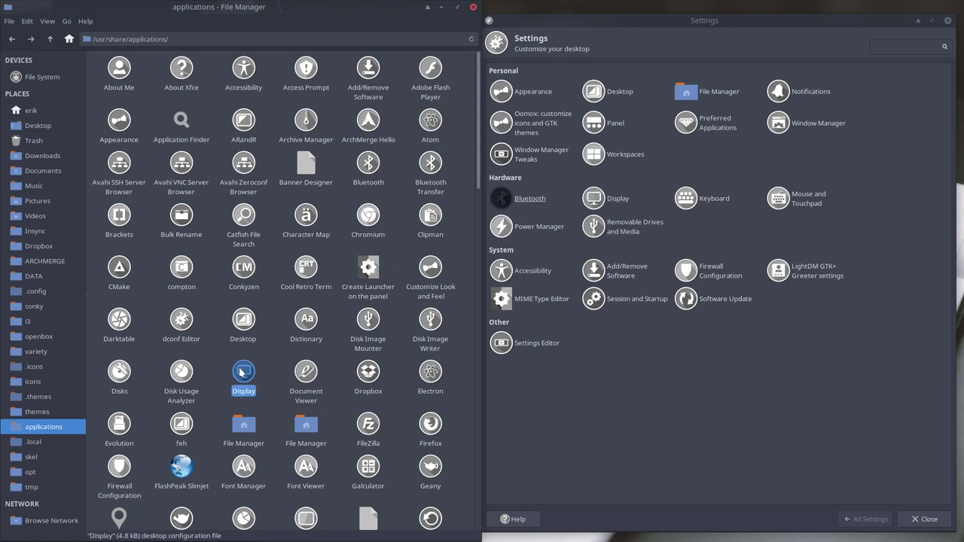
right_click(240, 372)
mouse_move(286, 176)
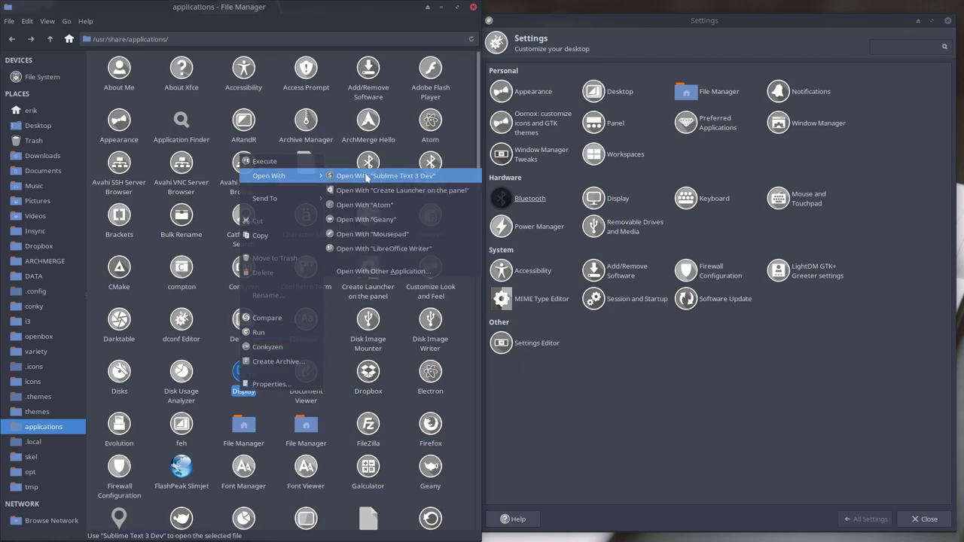
left_click(366, 177)
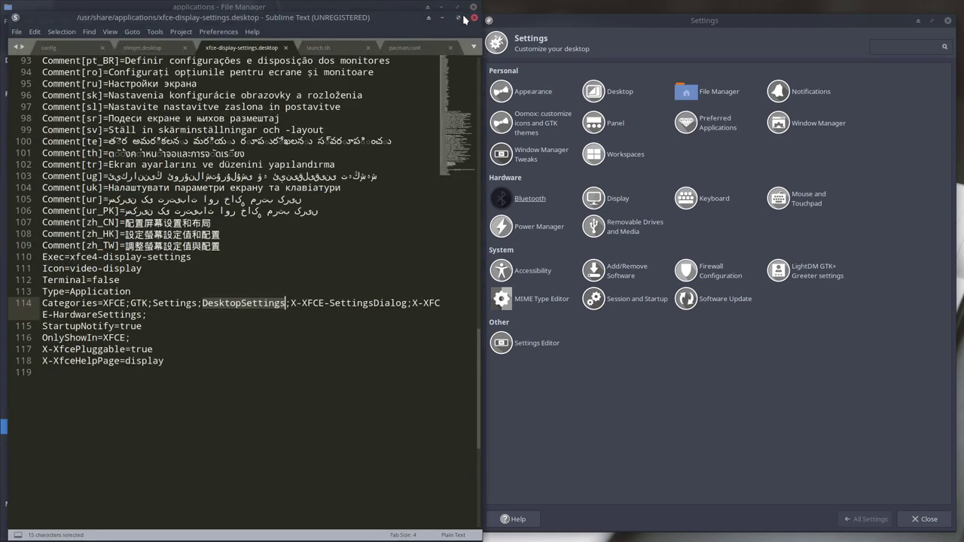
left_click(459, 17)
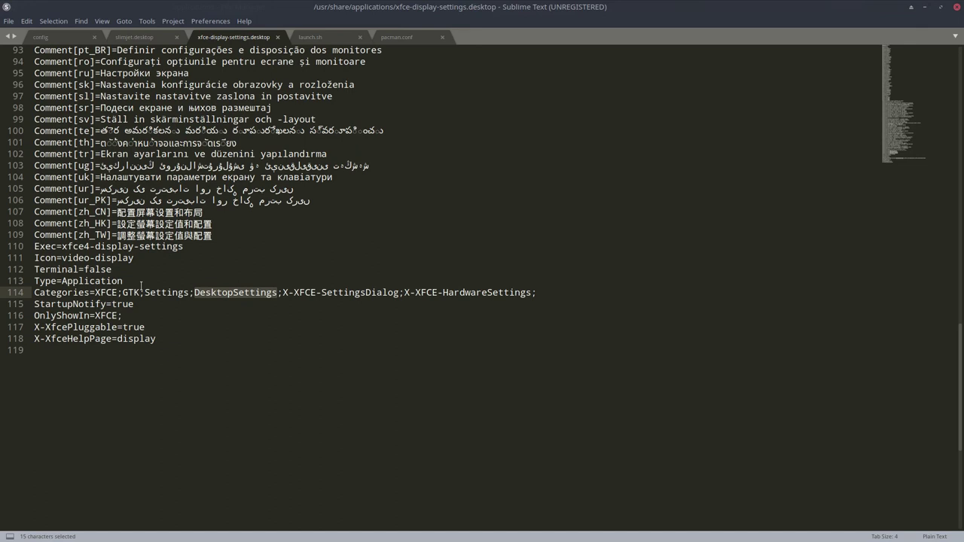
Examine the entries of the Categories line in xfce-display-settings.desktop.
left_click(21, 295)
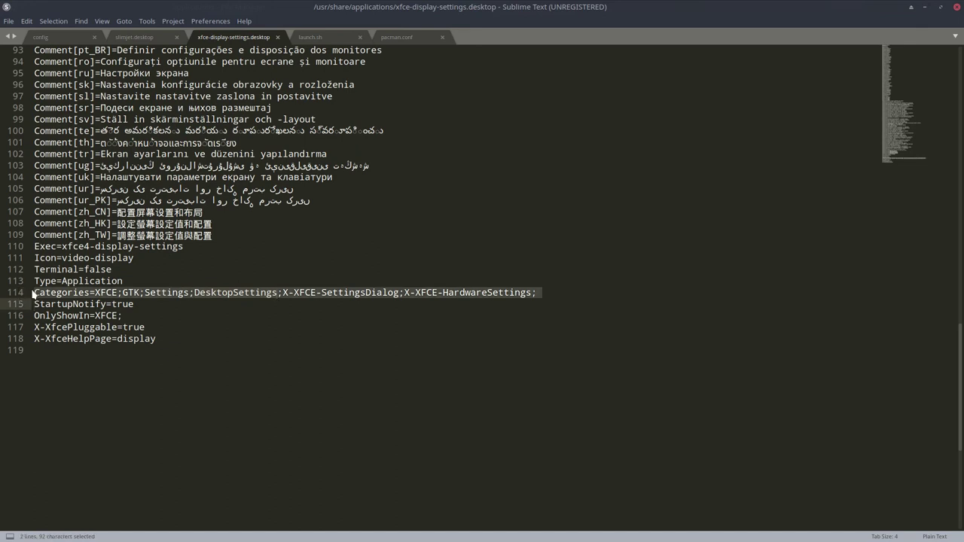
left_click(34, 294)
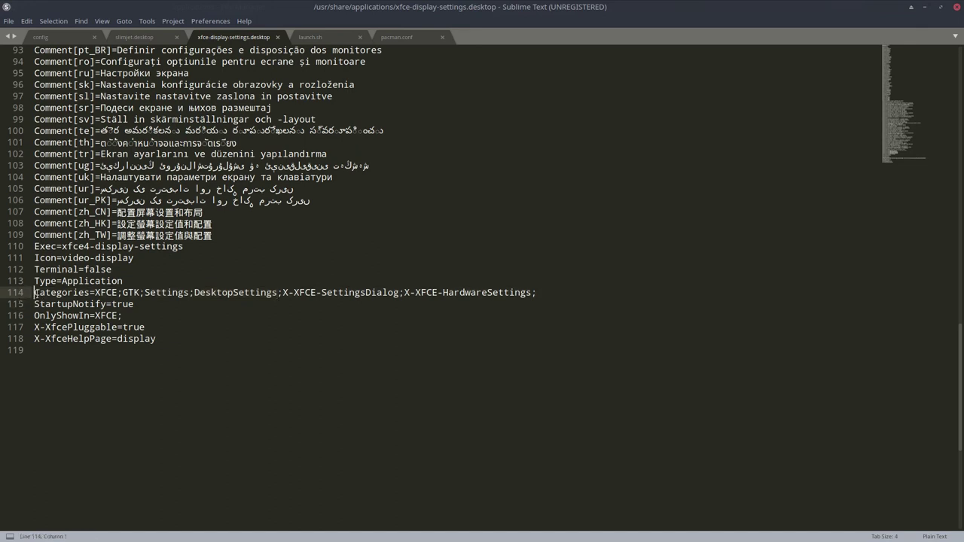
left_click_drag(35, 294, 111, 292)
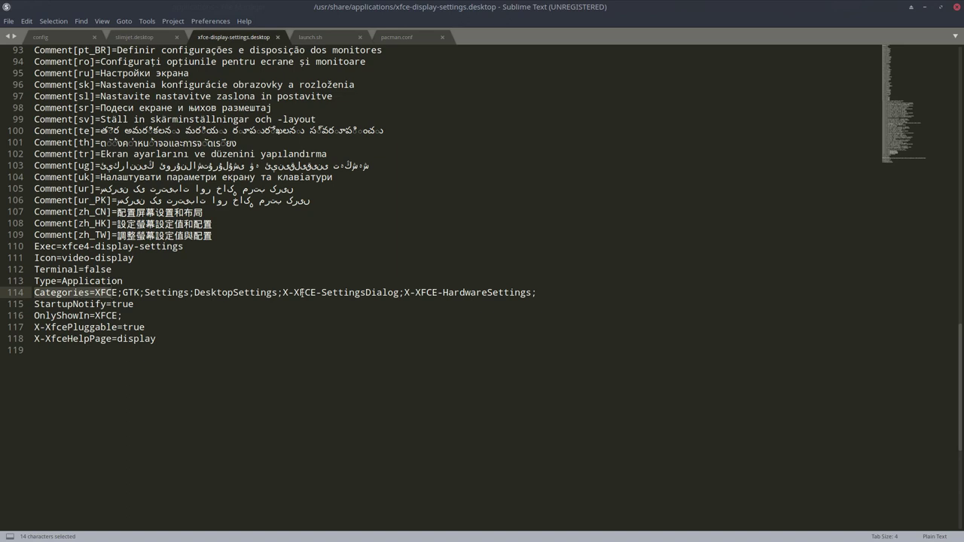
key("Right")
key("Right")
key("Right")
key("Right")
key("Right")
key("Right")
key("Right")
key("Right")
key("Right")
key("Right")
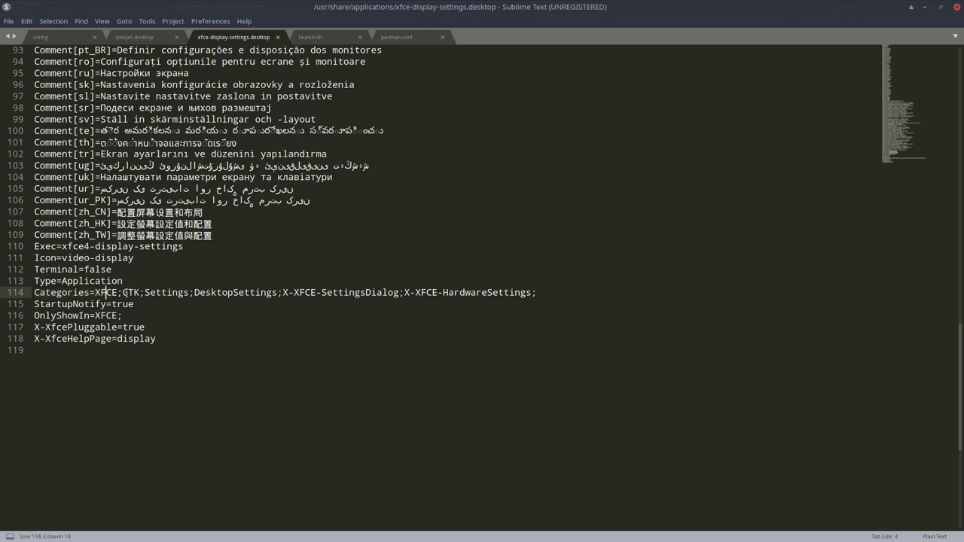
key("Right")
key("Right")
key("Right")
key("Right")
key("Right")
key("Right")
key("Right")
key("Right")
key("Right")
key("Right")
key("Right")
key("Right")
key("Right")
key("Right")
key("Right")
key("Right")
key("Right")
key("Right")
key("Right")
key("Right")
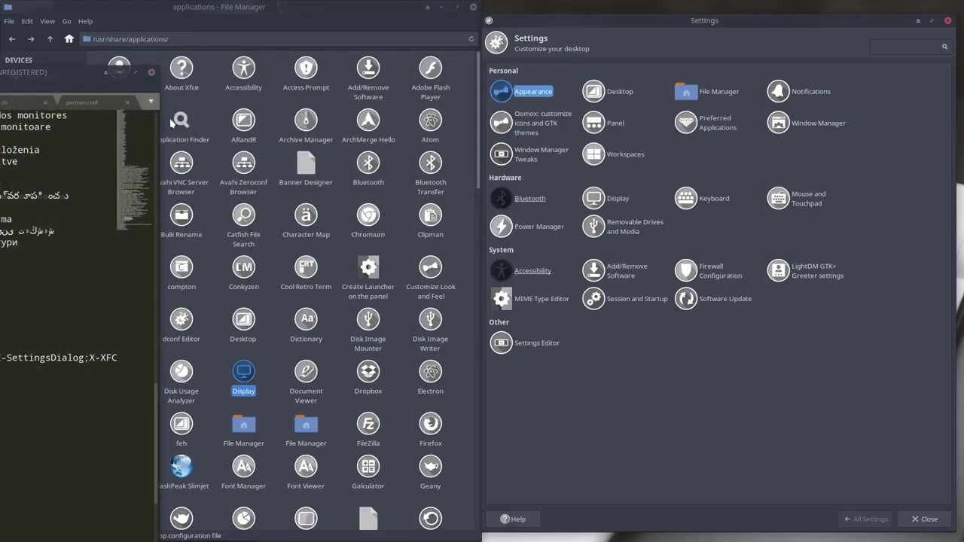
Place the editor beside the Settings window and examine the DesktopSettings, Settings and X-XFCE-SettingsDialog categories.
left_click_drag(63, 70, 383, 8)
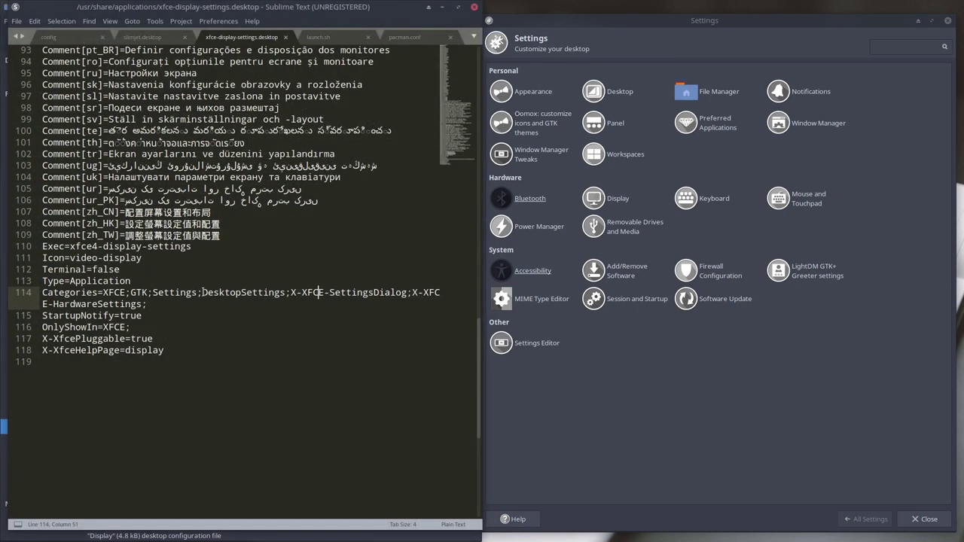
left_click_drag(201, 292, 282, 293)
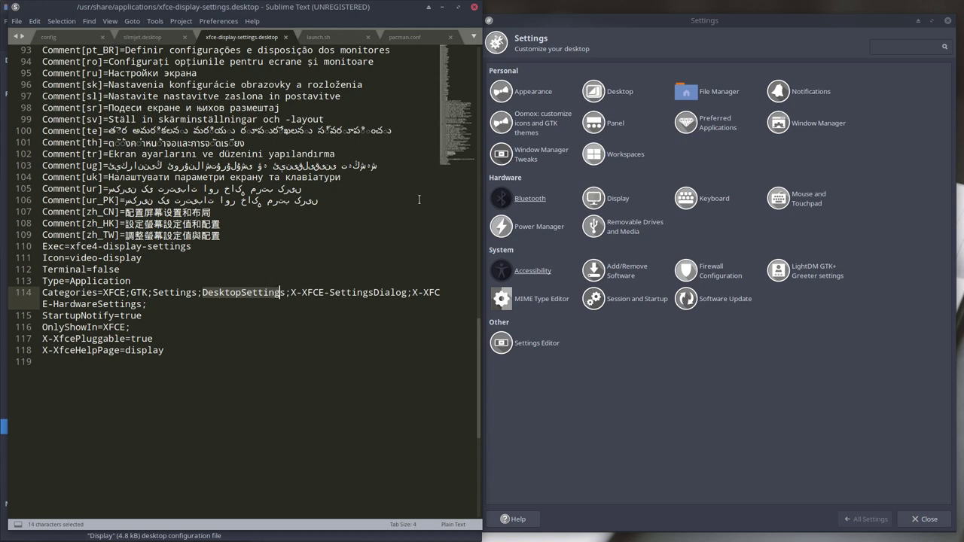
double_click(174, 294)
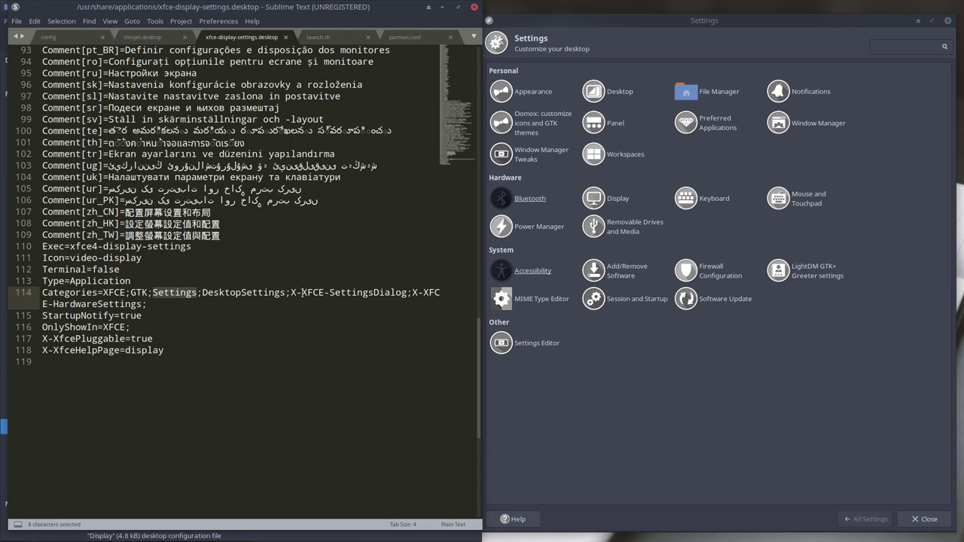
left_click(357, 292)
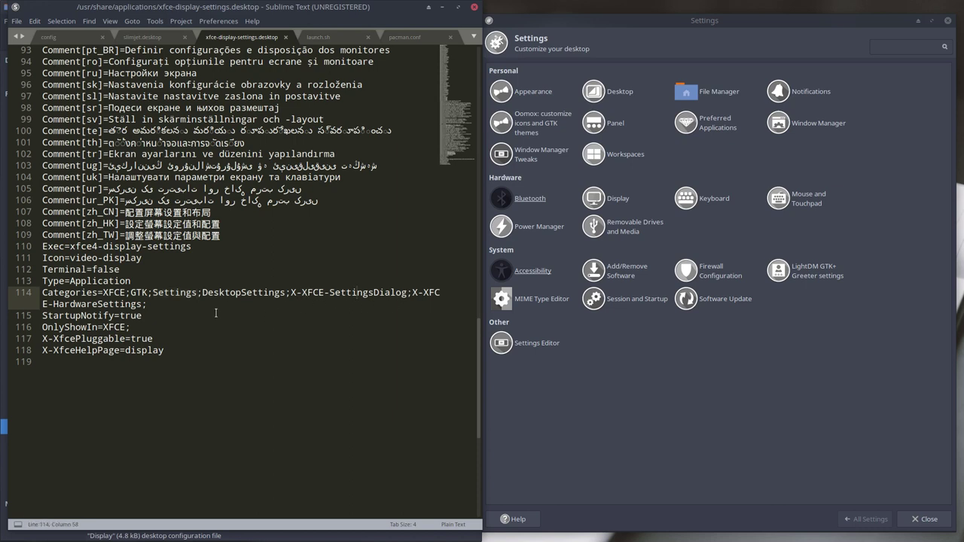
Remove "Settings;" from the Categories line and save xfce-display-settings.desktop, authorizing with the account password.
left_click_drag(153, 294, 198, 294)
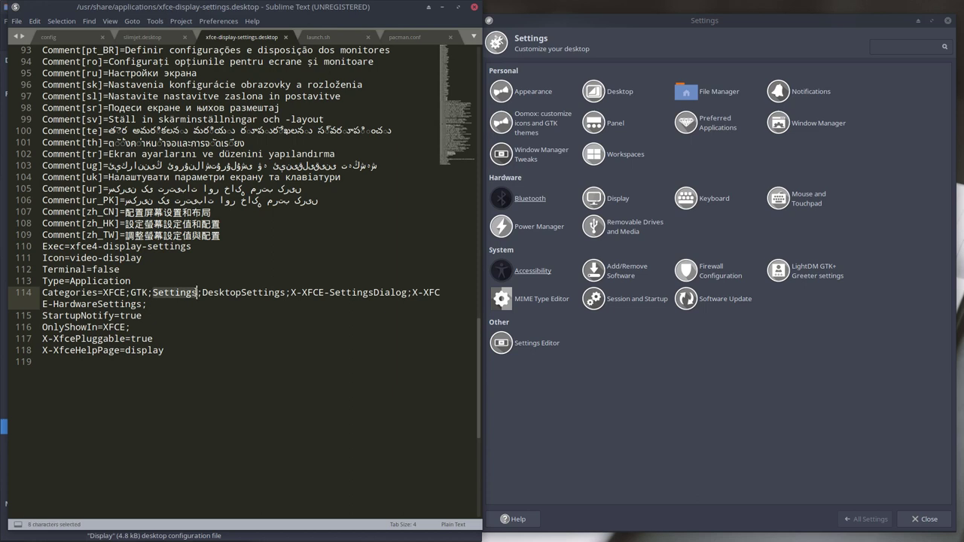
key("BackSpace")
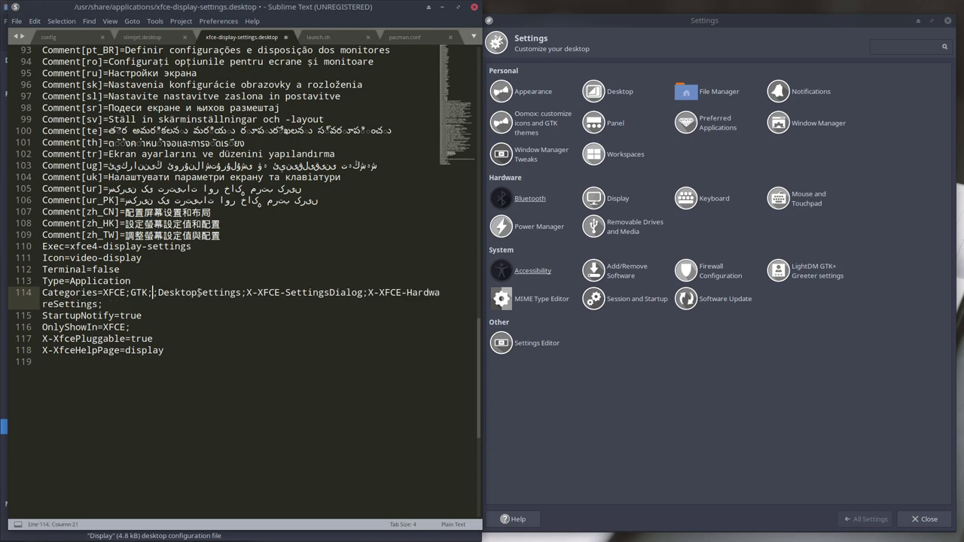
key("Delete")
key("ctrl+s")
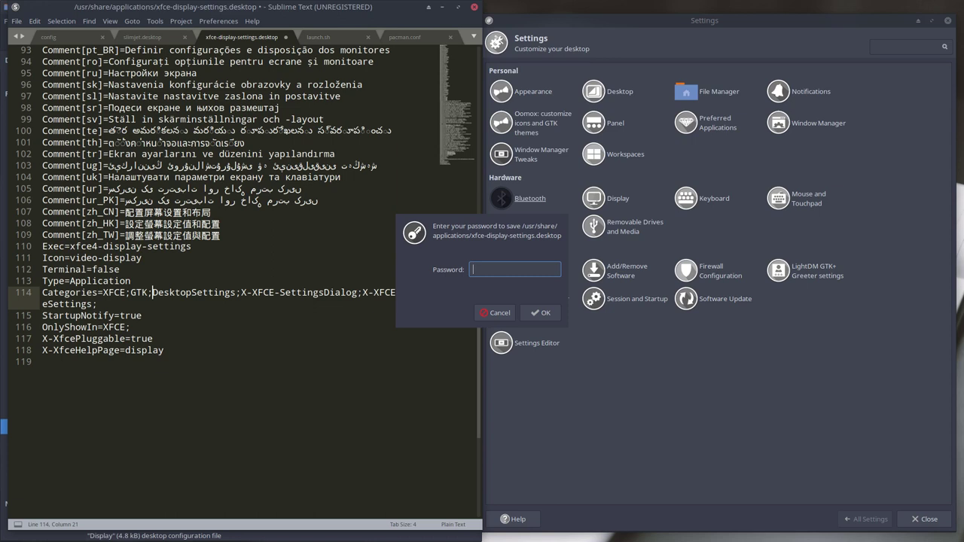
type("****")
key("Return")
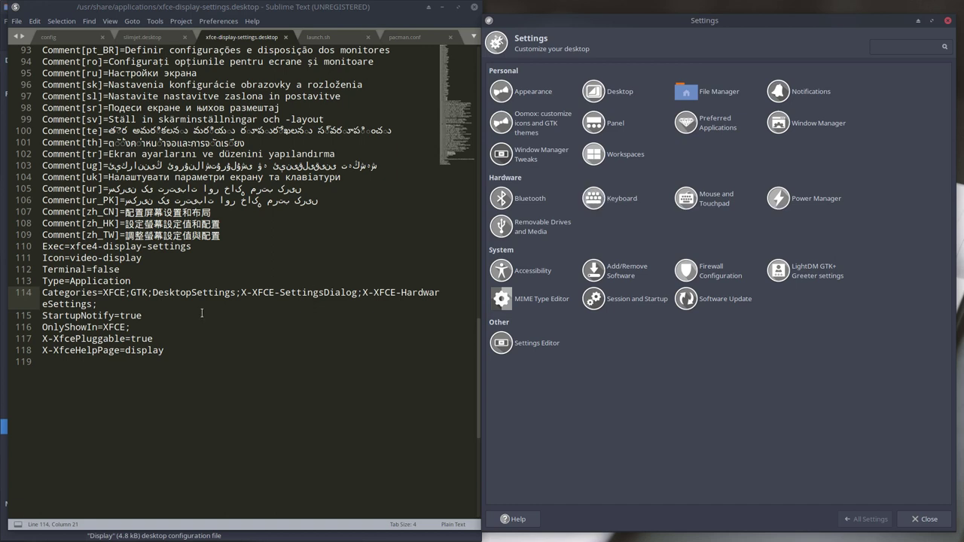
Undo the removal of the Settings category and save the file again, authorizing with the account password.
key("ctrl+z")
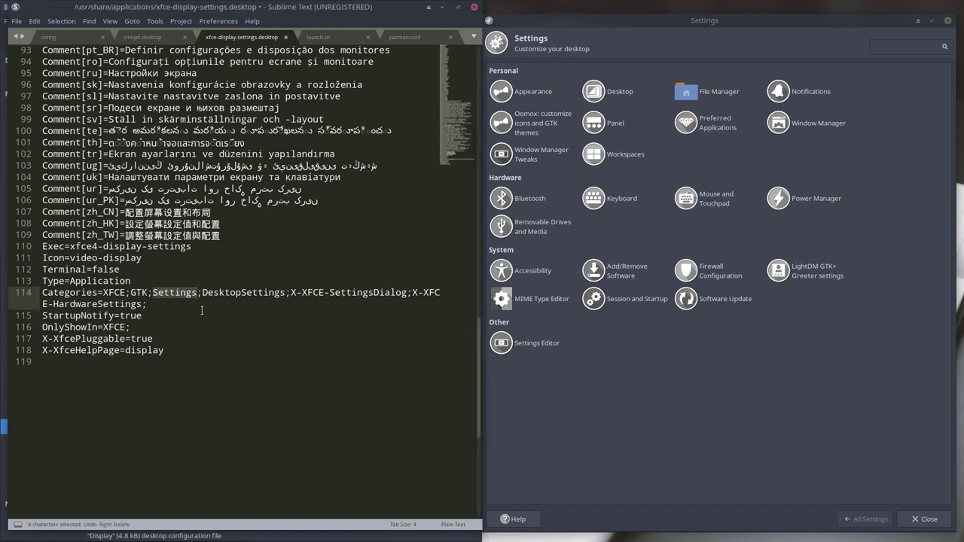
key("ctrl+s")
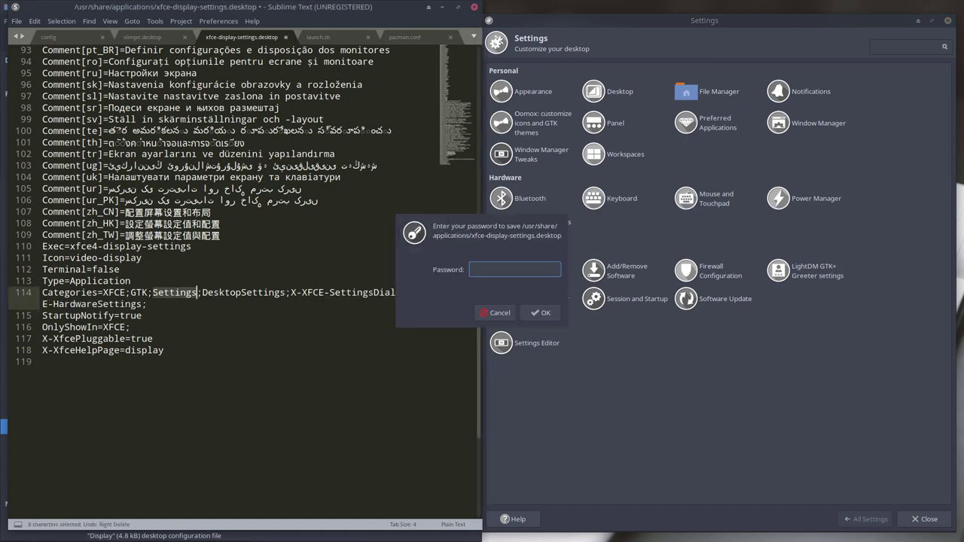
type("****")
key("Return")
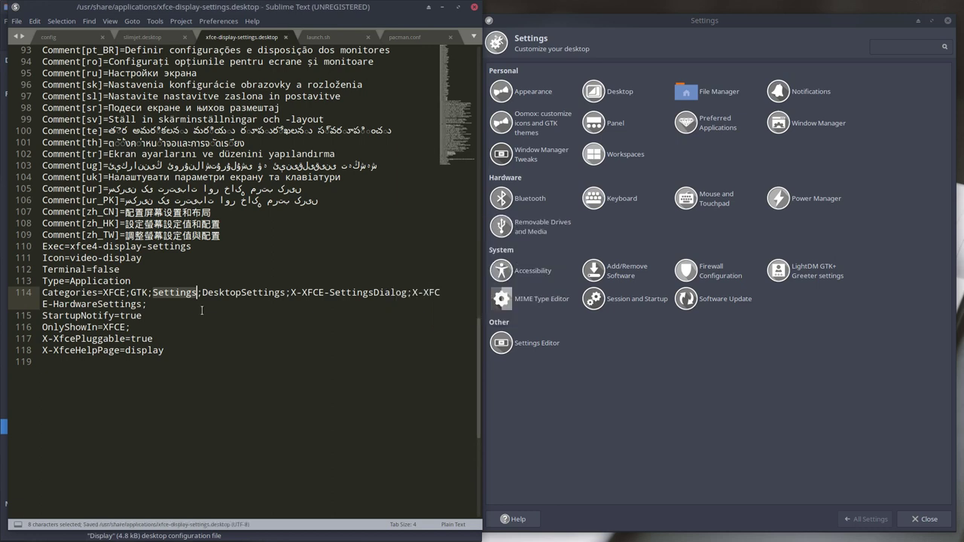
Close and reopen the Settings window to refresh its list, and check the Display entry against the Settings category.
left_click(669, 235)
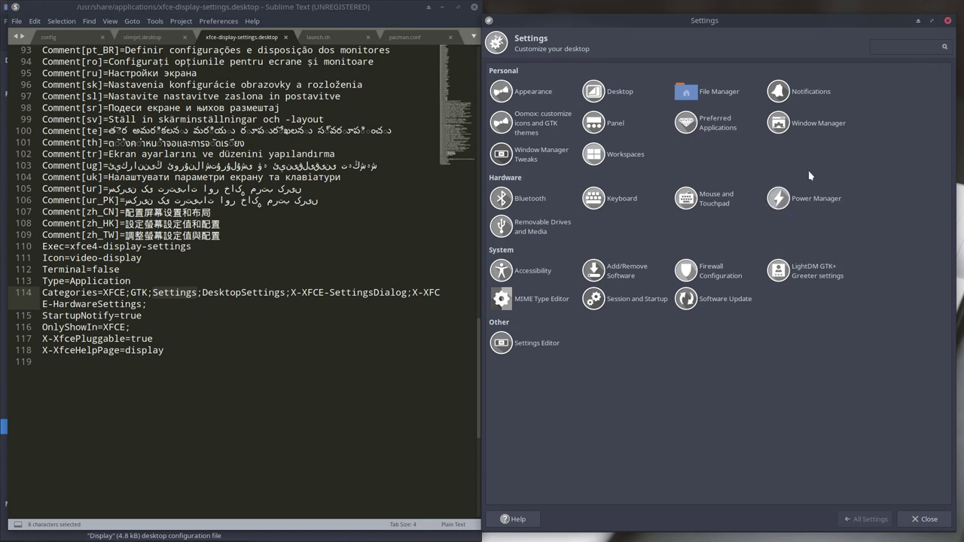
left_click(947, 20)
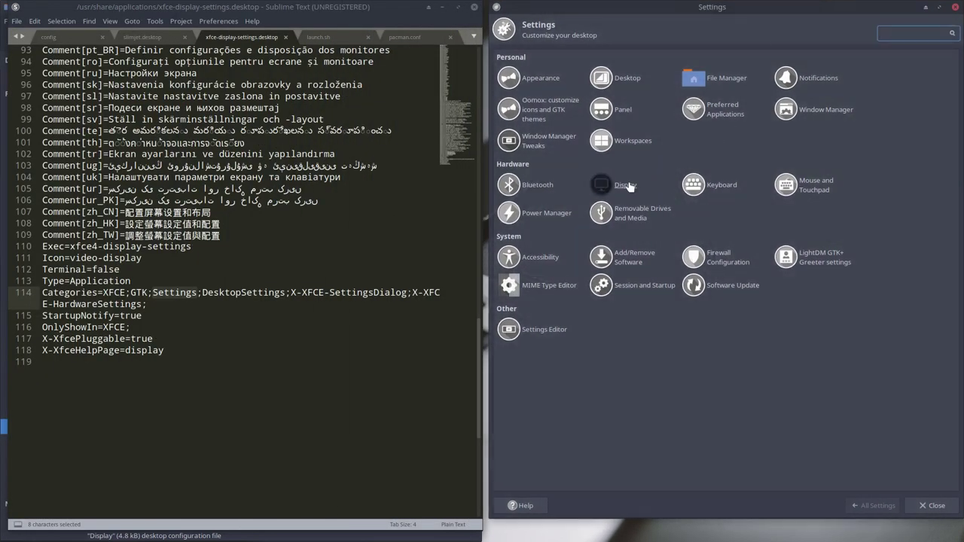
left_click(165, 293)
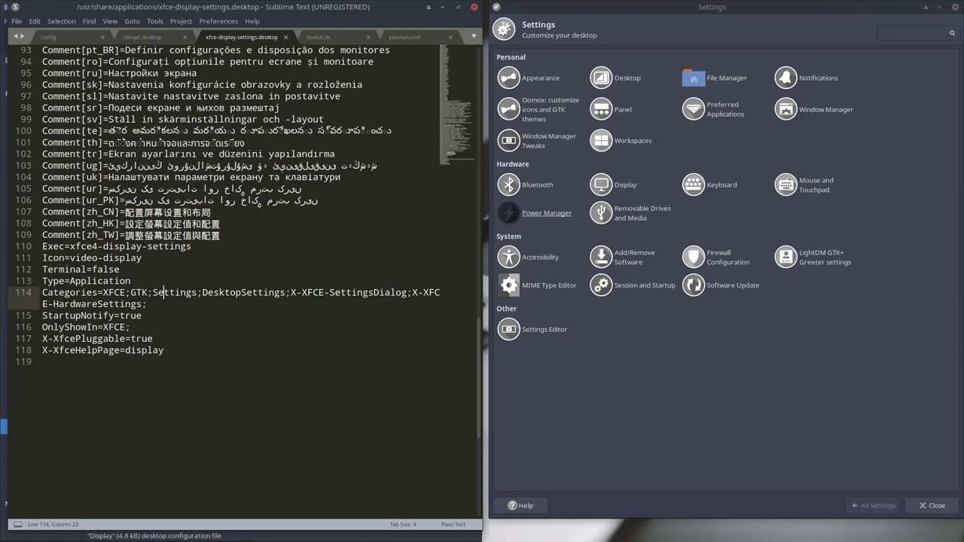
Move the editor off the file manager, open the Conkyzen launcher file with Sublime Text 3 Dev, and maximize the editor.
left_click_drag(316, 7, 297, 438)
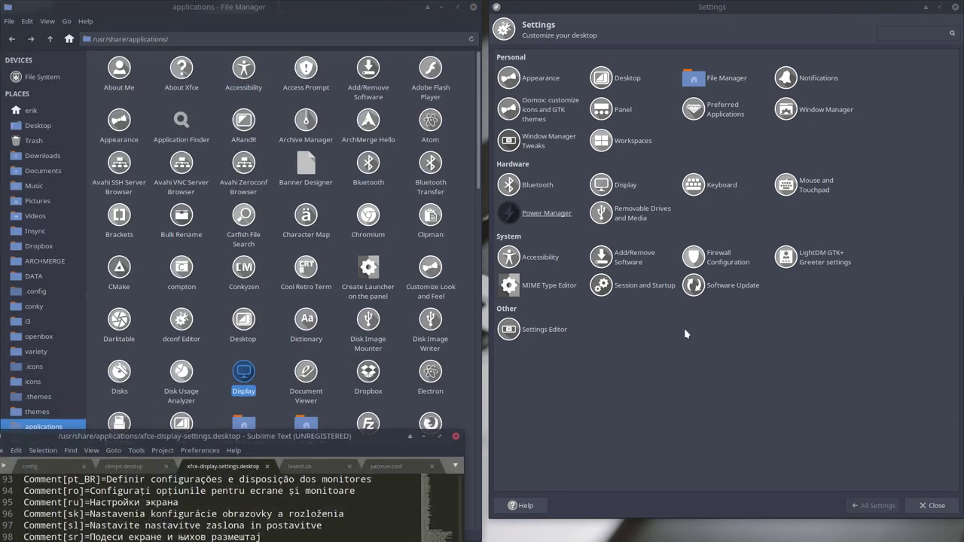
left_click(244, 271)
right_click(247, 275)
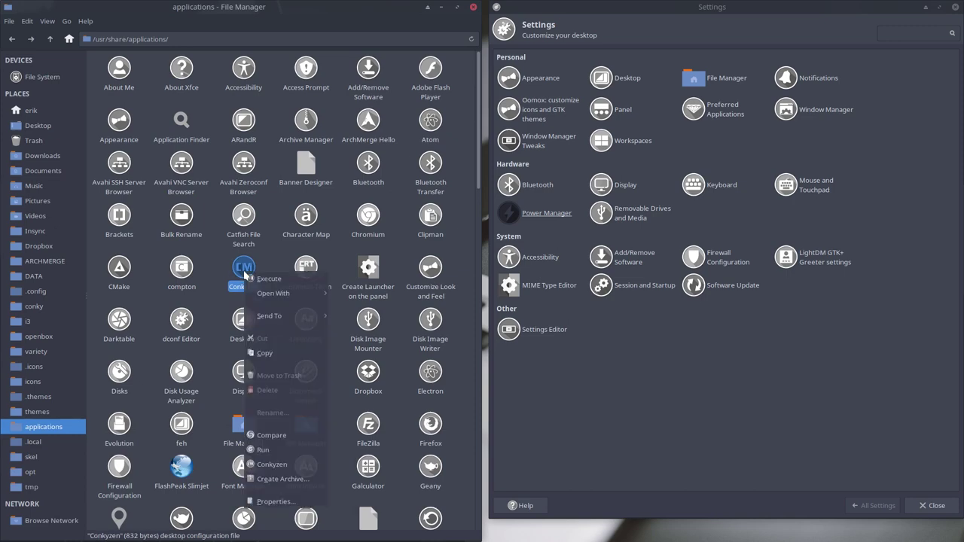
mouse_move(272, 293)
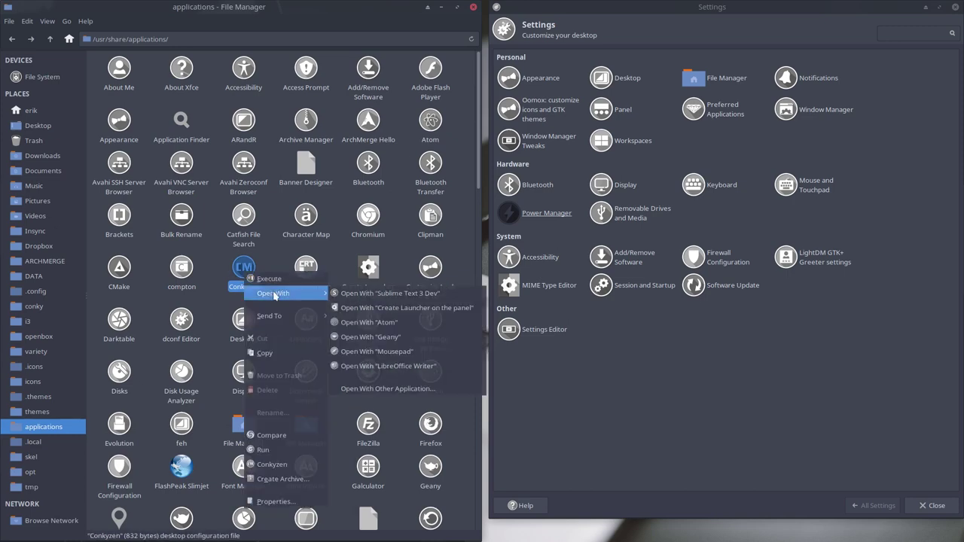
left_click(354, 293)
left_click_drag(277, 436, 416, 30)
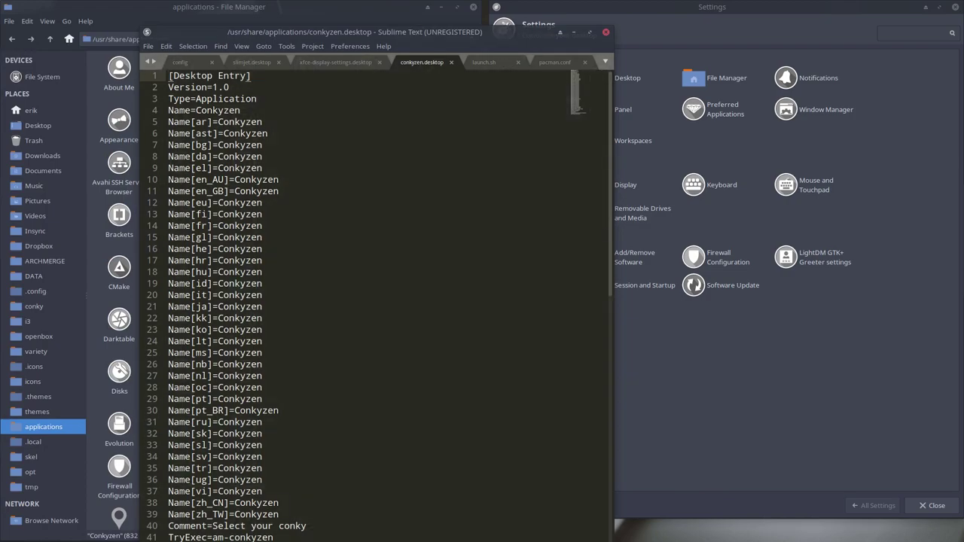
double_click(417, 31)
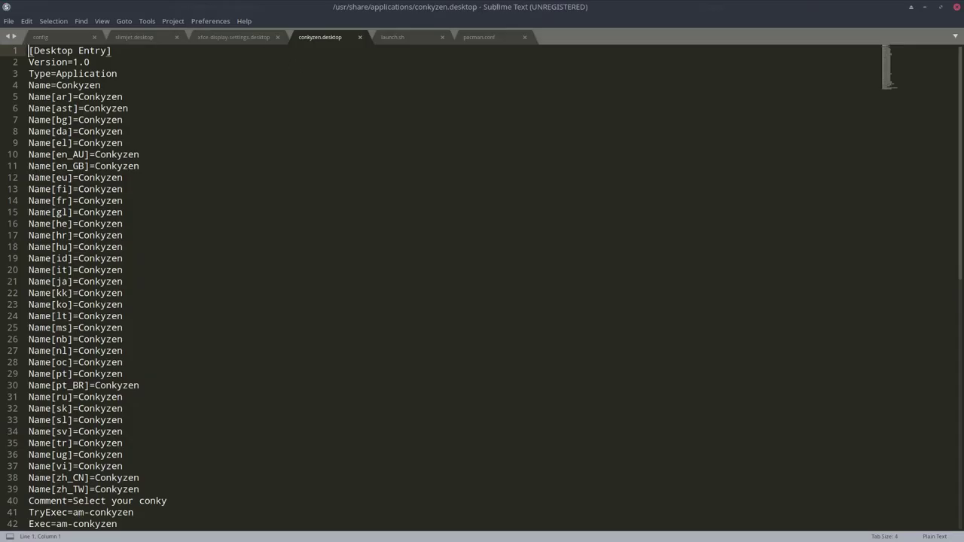
Copy "Settings;" from the Categories line of xfce-display-settings.desktop and append it to the Categories line in conkyzen.desktop.
key("ctrl+Page_Up")
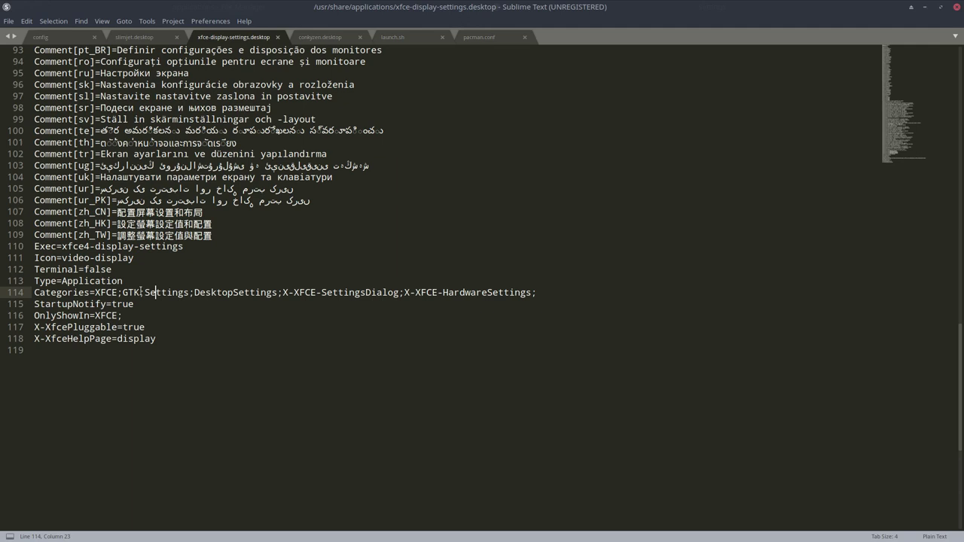
left_click_drag(146, 292, 194, 292)
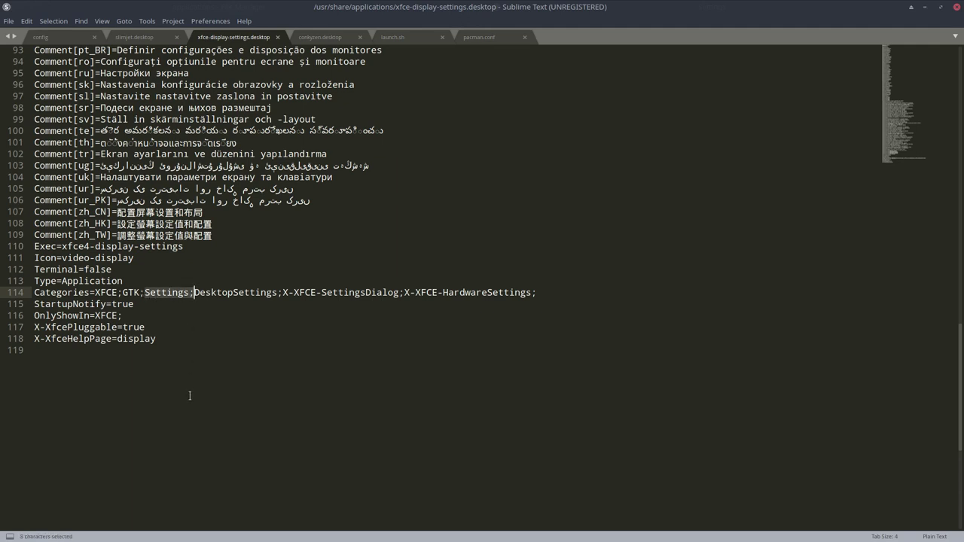
key("ctrl+c")
key("ctrl+Page_Down")
scroll(238, 324, "down", 9)
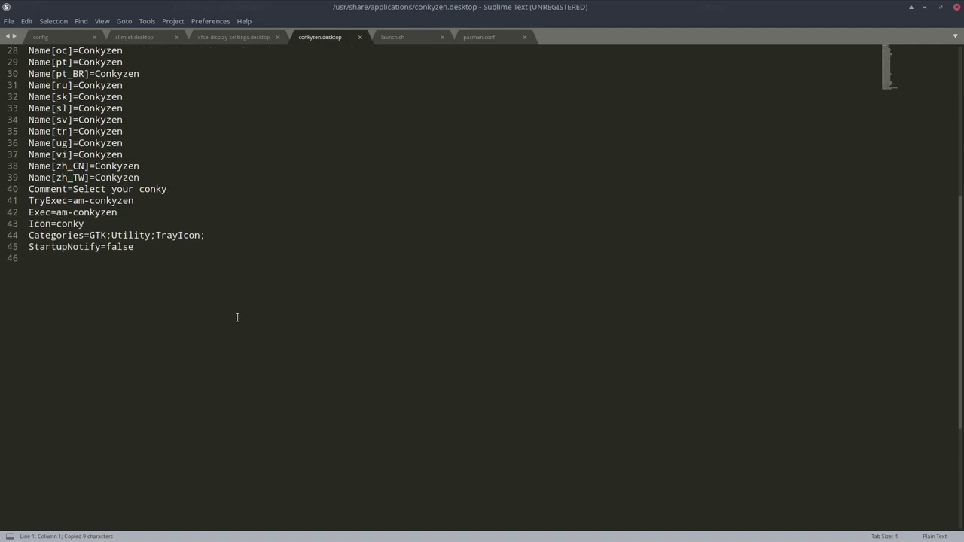
left_click(214, 242)
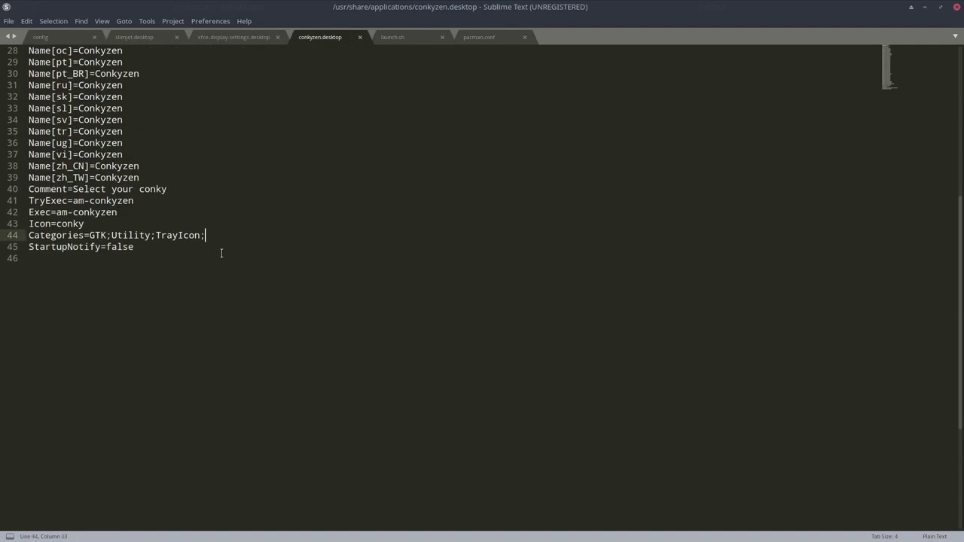
type("Settings;")
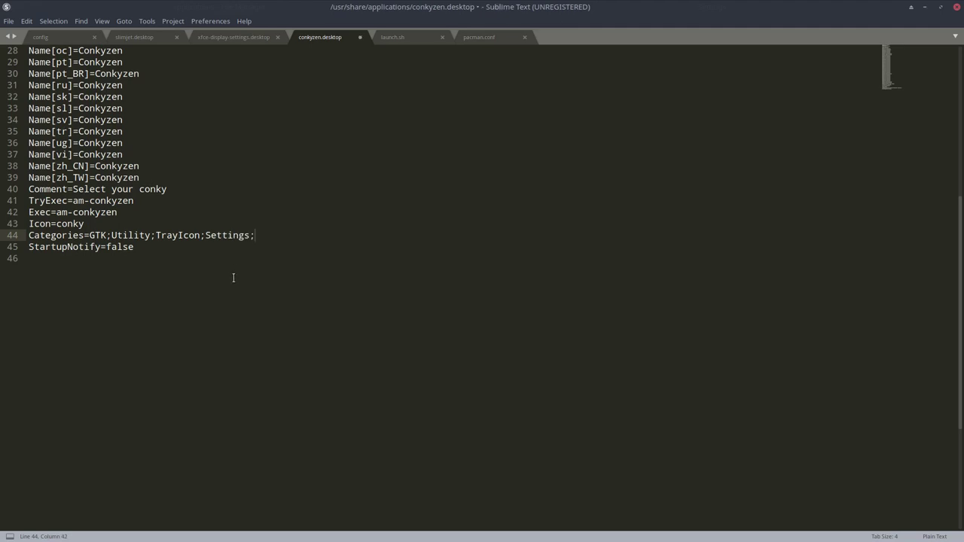
key("ctrl+z")
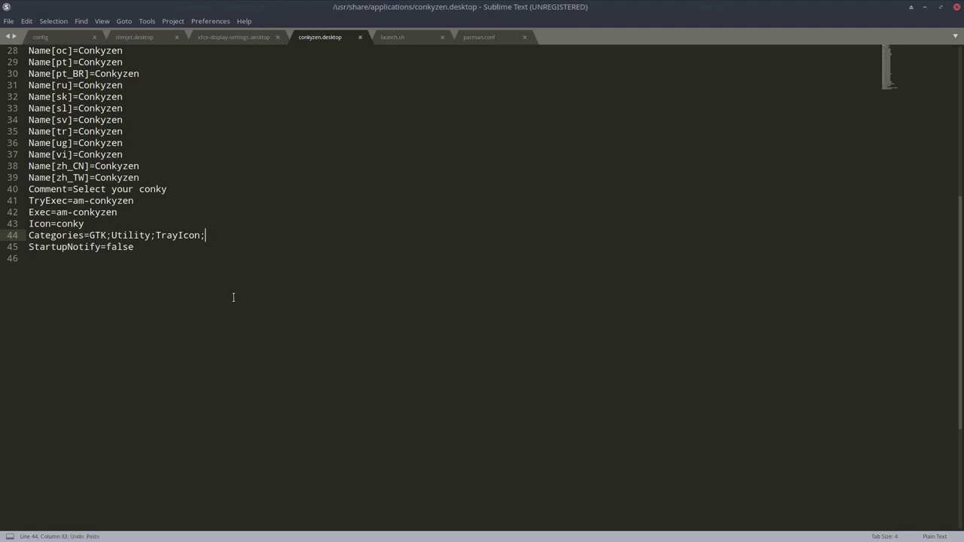
key("ctrl+y")
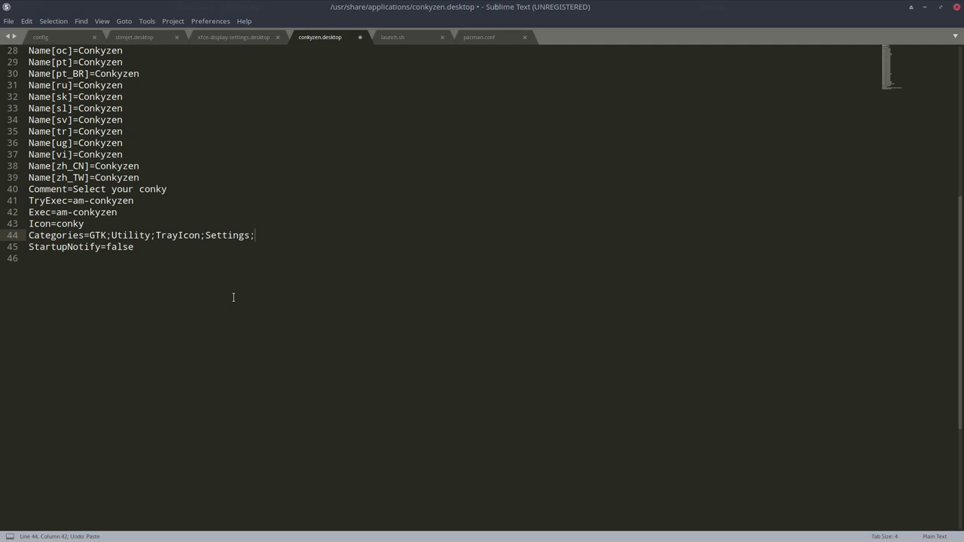
Save conkyzen.desktop, authorizing with the account password, and leave the editor.
key("ctrl+s")
type("****")
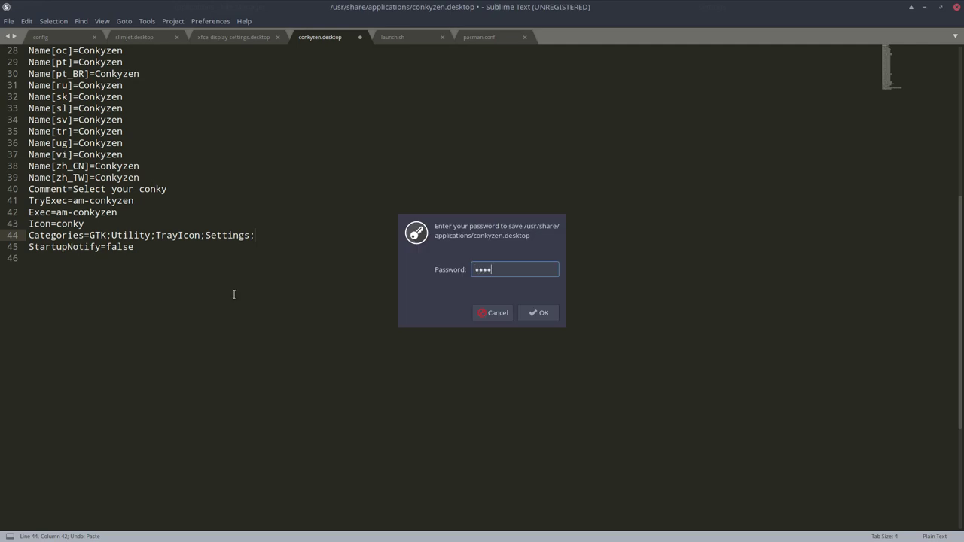
key("Return")
key("ctrl+q")
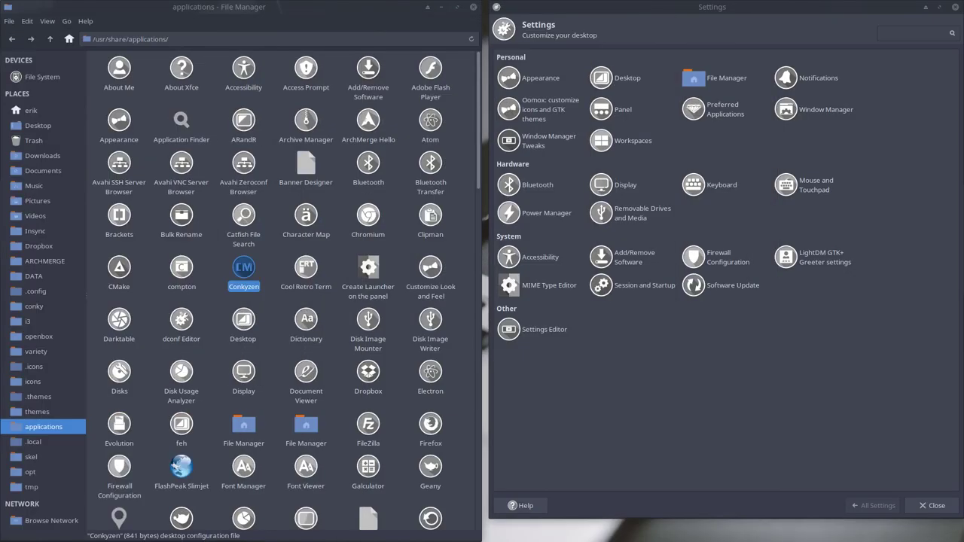
Close and reopen the Settings window to refresh its list, and place it beside the file manager.
left_click(914, 34)
left_click(955, 7)
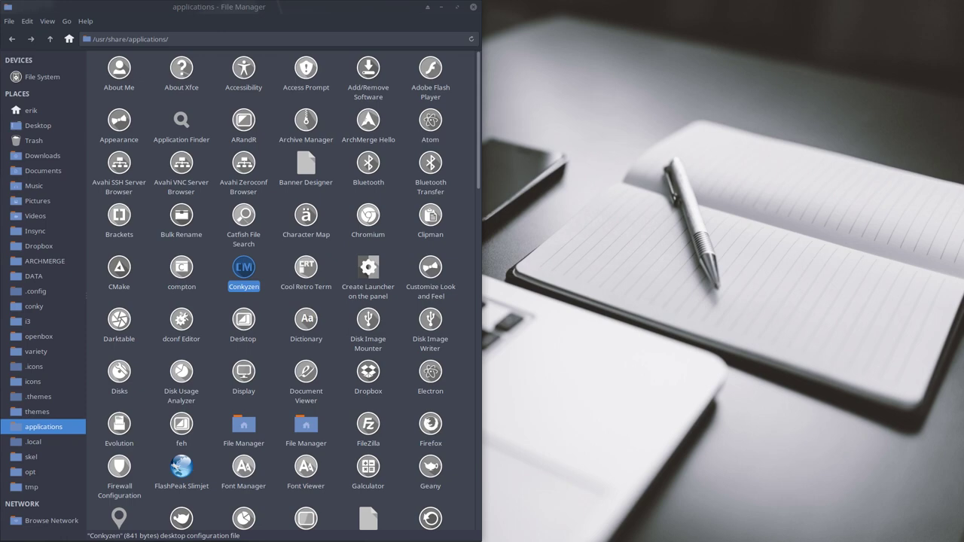
key("ctrl+alt+m")
left_click_drag(384, 37, 700, 17)
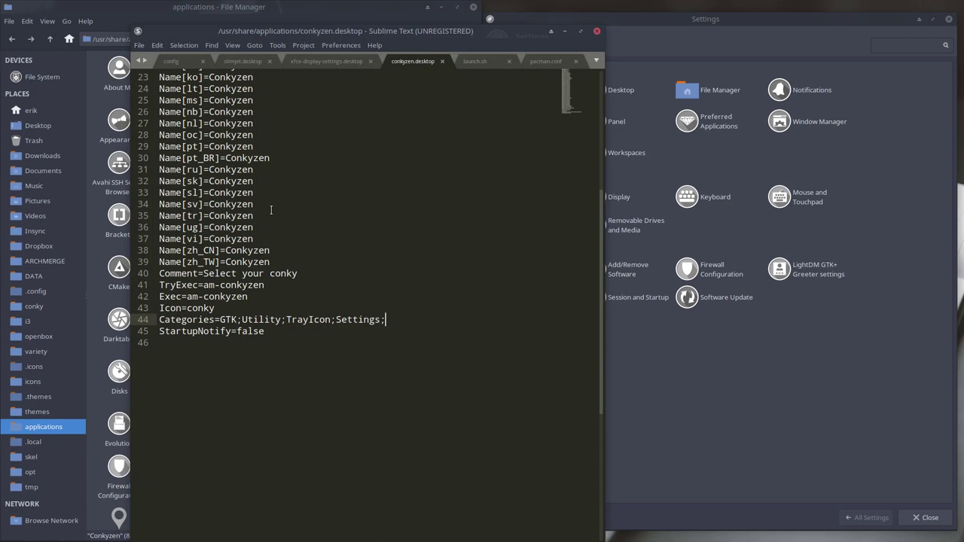
Copy the whole Categories line from xfce-display-settings.desktop and paste it on a new line below the Categories line in conkyzen.desktop.
left_click(337, 61)
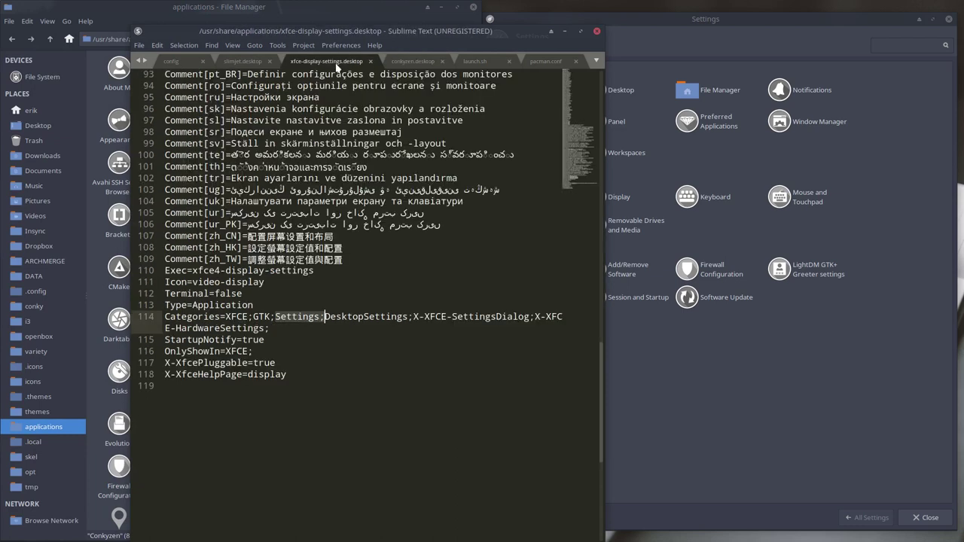
key("Down")
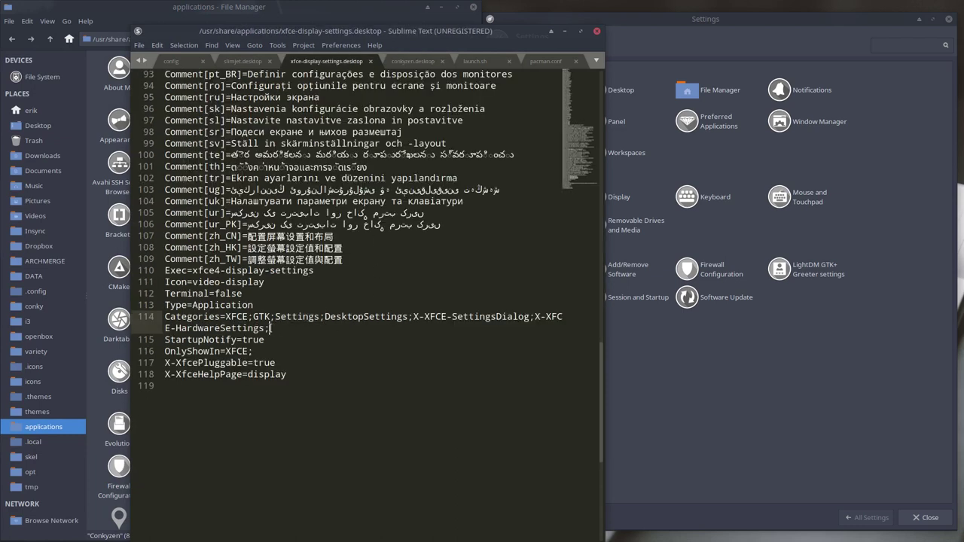
key("shift+Home")
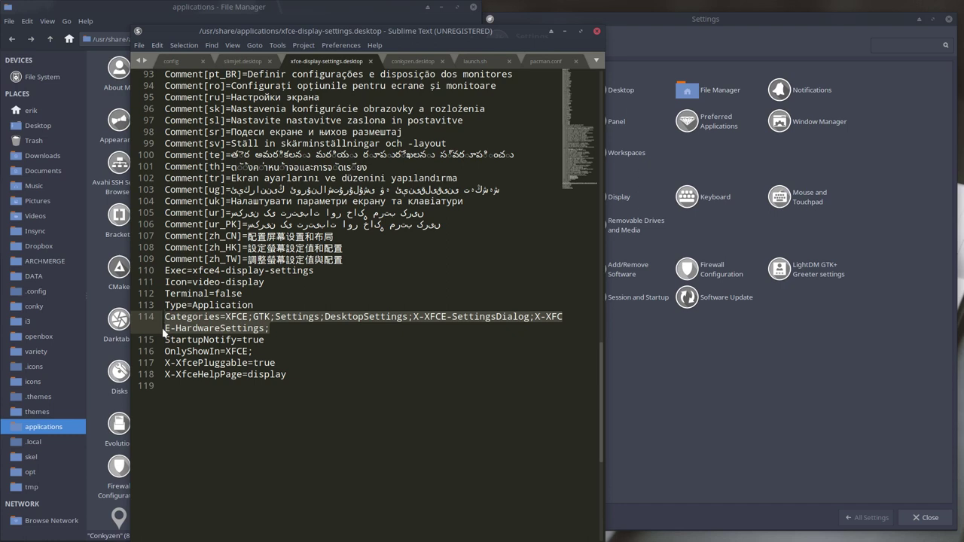
left_click(419, 63)
left_click_drag(386, 319, 154, 321)
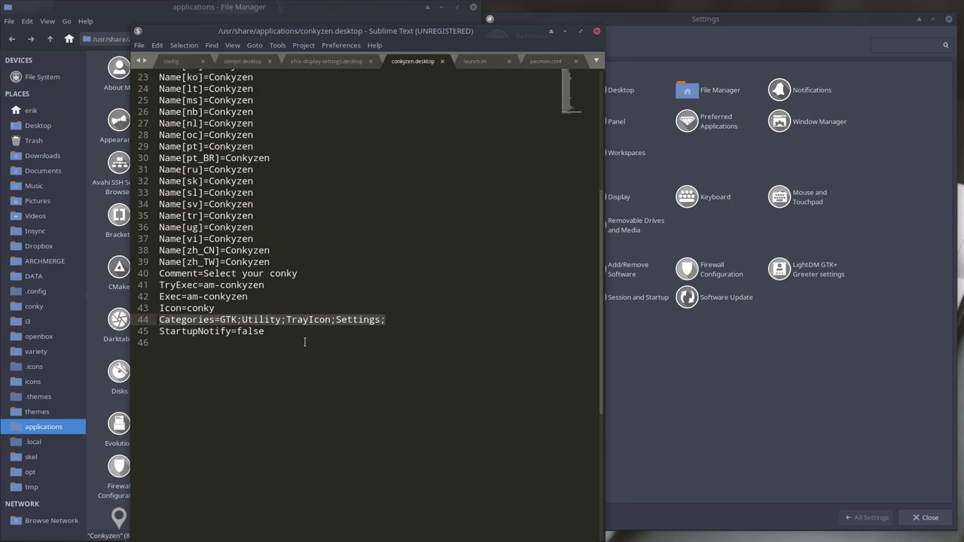
left_click(390, 317)
key("Return")
key("ctrl+v")
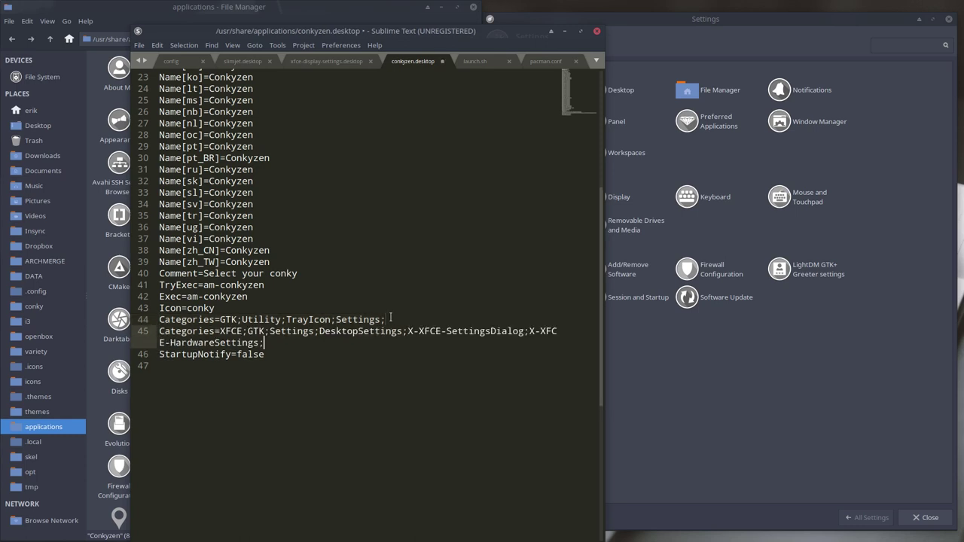
Append "Utility;TrayIcon;" from Conkyzen's original Categories line to the pasted line, and remove the duplicate semicolon.
double_click(226, 319)
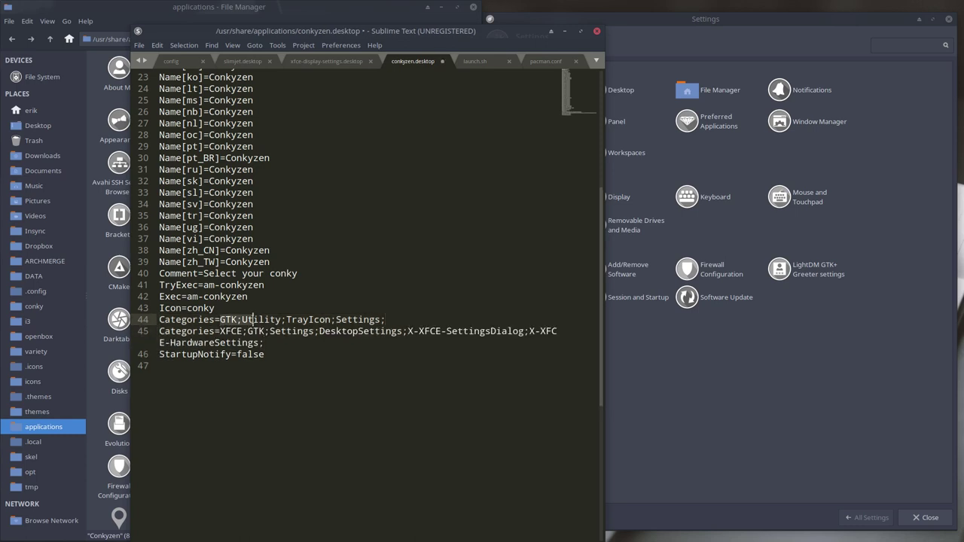
left_click(242, 319)
left_click_drag(236, 320, 336, 320)
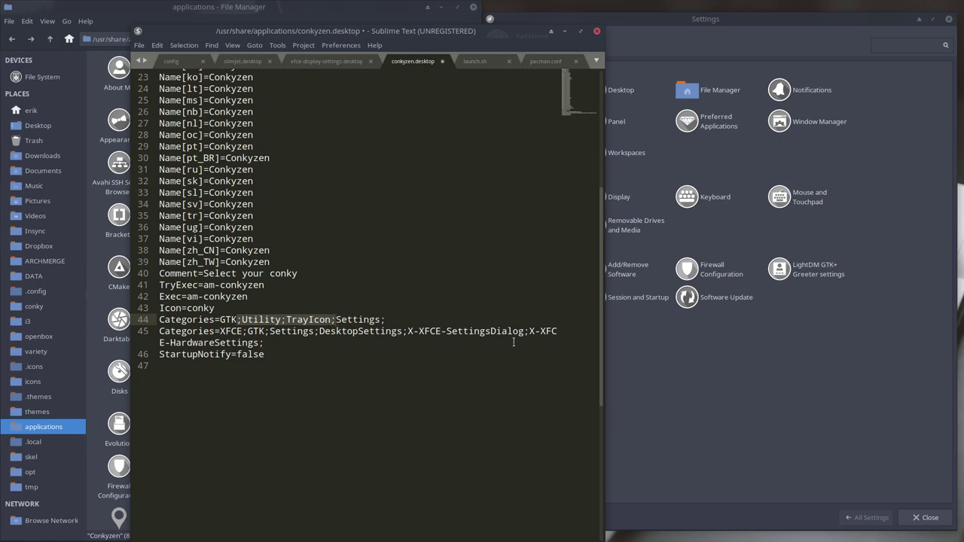
key("Down")
key("Down")
key("ctrl+v")
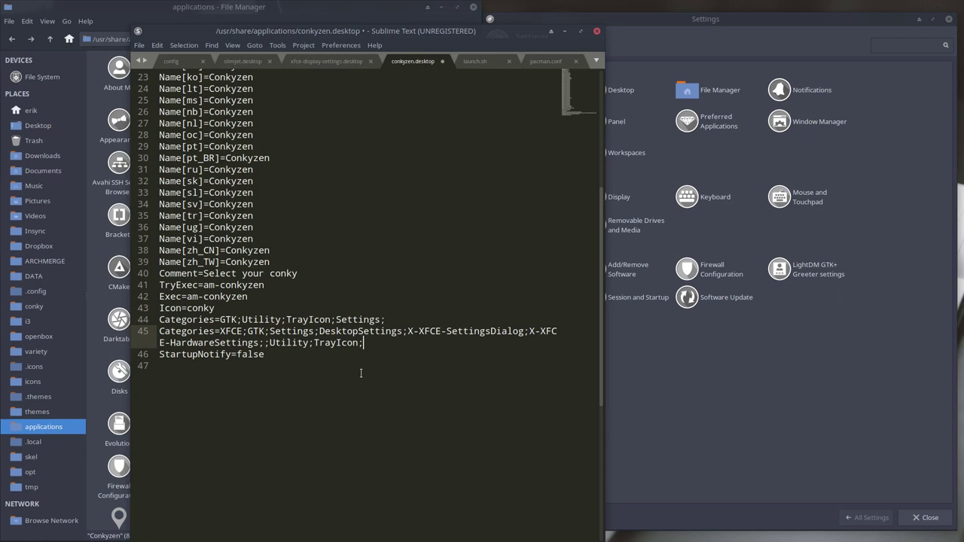
left_click(265, 343)
key("Delete")
Delete the original "Categories=GTK;Utility;TrayIcon;Settings;" line and save conkyzen.desktop, authorizing with the account password.
left_click_drag(385, 319, 153, 328)
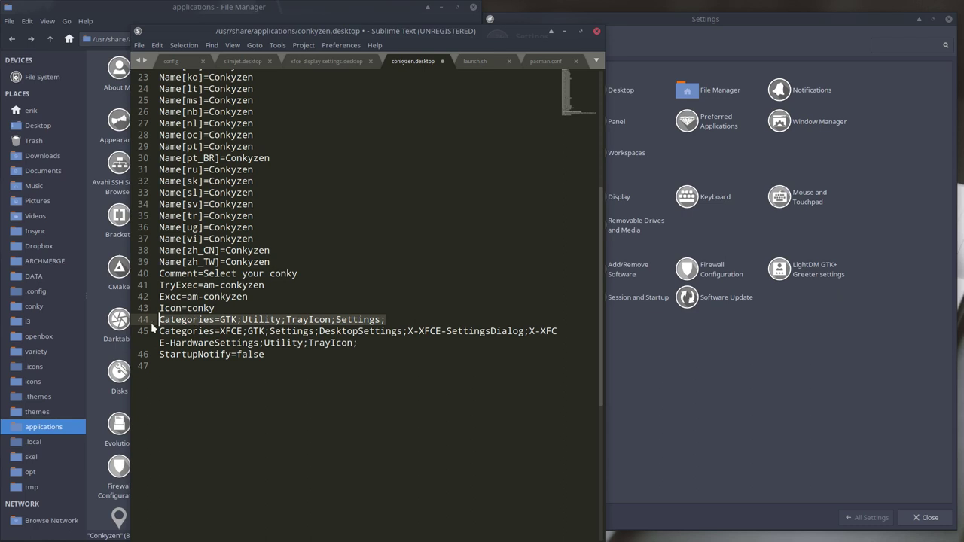
key("Delete")
key("Delete")
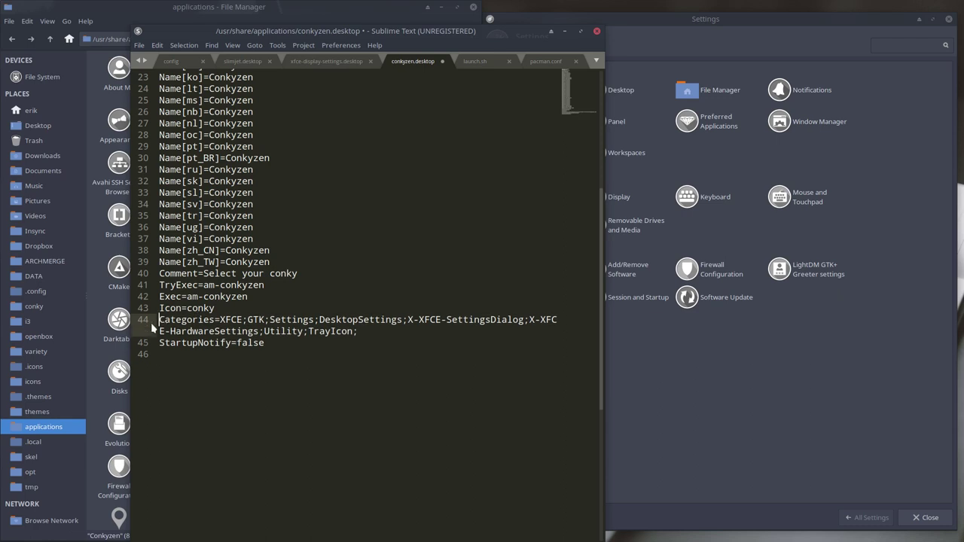
key("ctrl+s")
type("****")
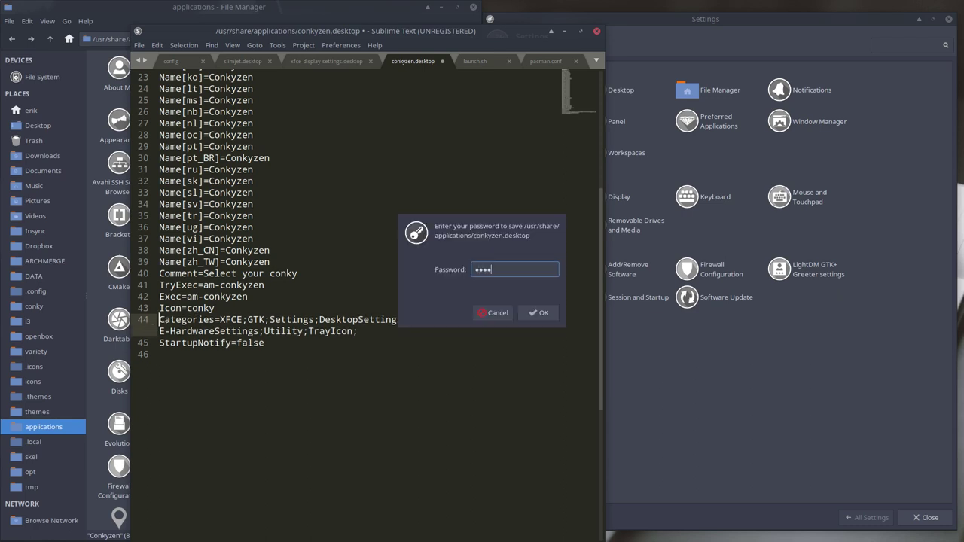
key("Return")
Compare the Hardware section of the Settings window with the X-XFCE-SettingsDialog and X-XFCE-HardwareSettings categories in conkyzen.desktop.
left_click(732, 438)
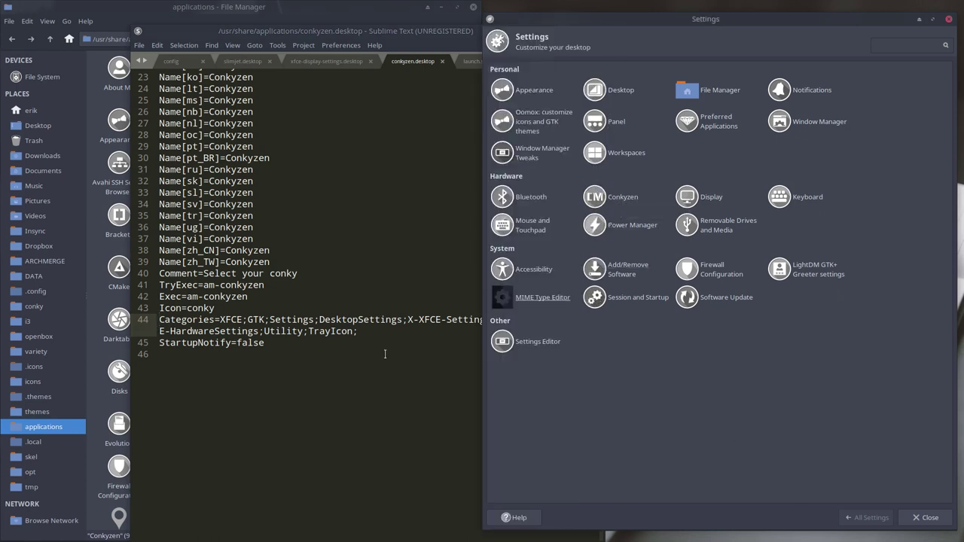
left_click(435, 336)
left_click_drag(409, 321, 516, 326)
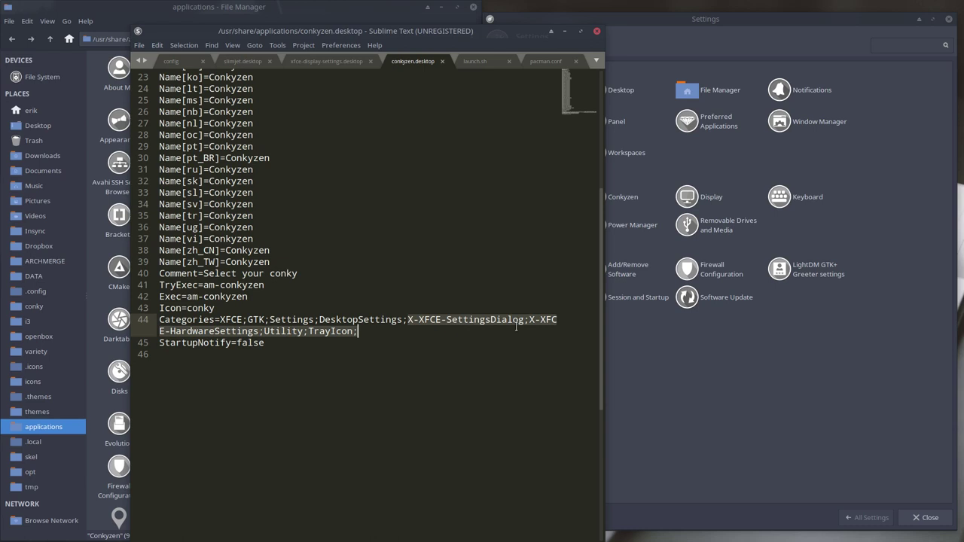
left_click(356, 356)
left_click(742, 367)
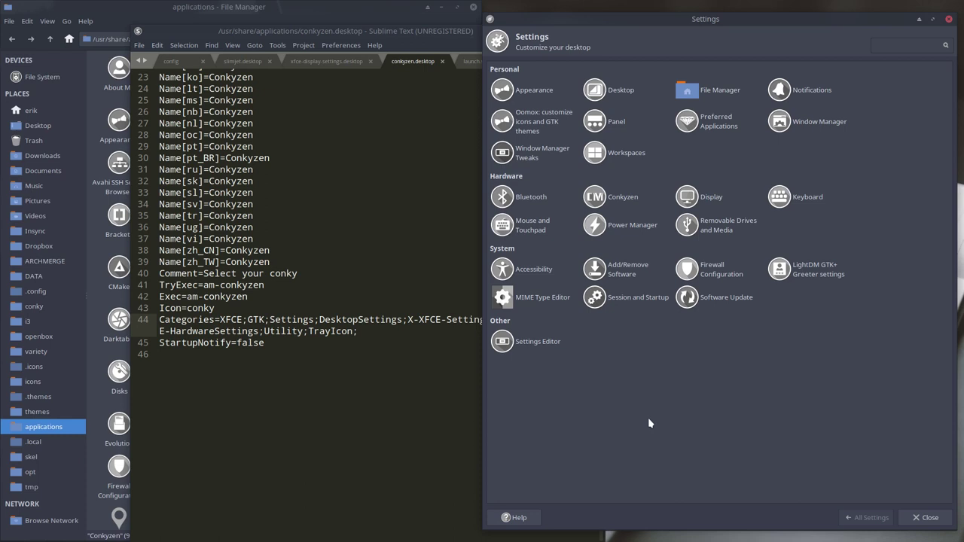
left_click(374, 339)
left_click(264, 320)
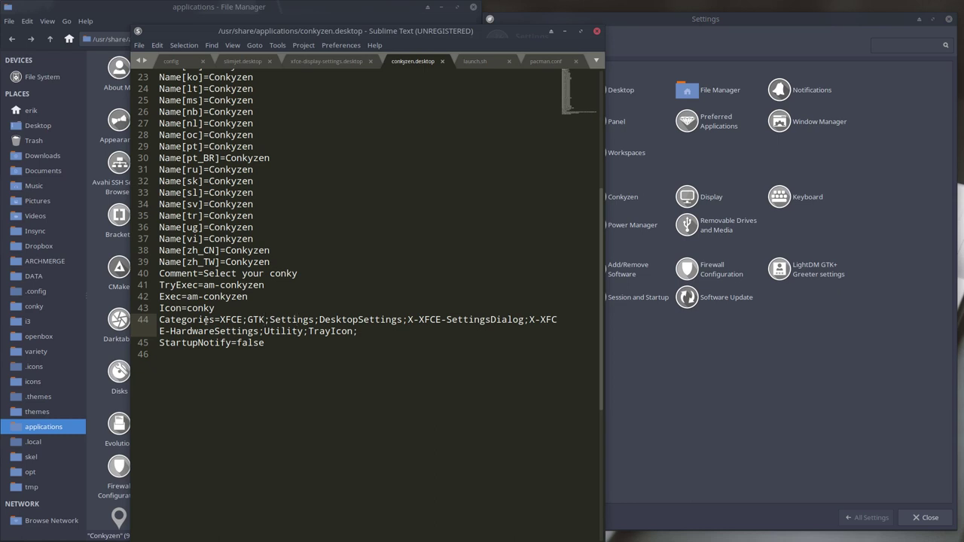
left_click(799, 343)
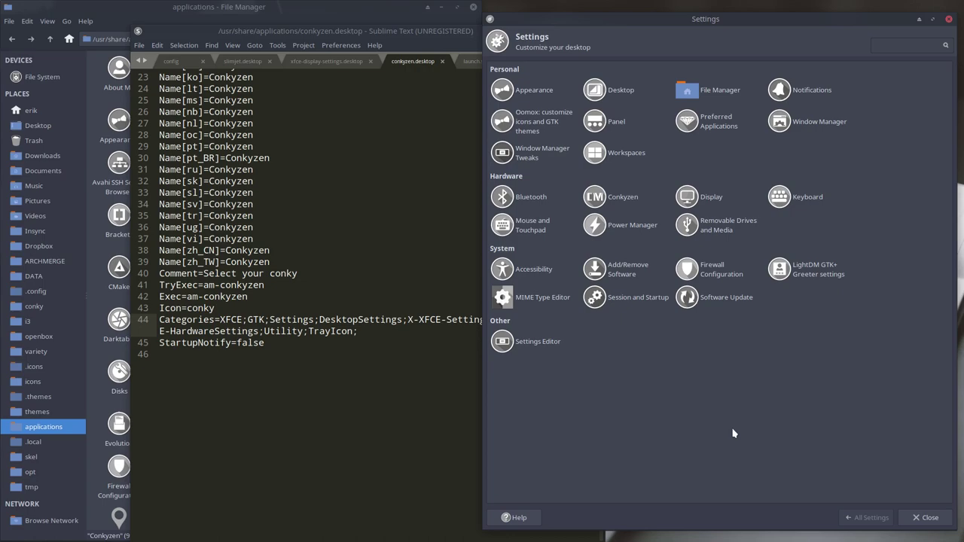